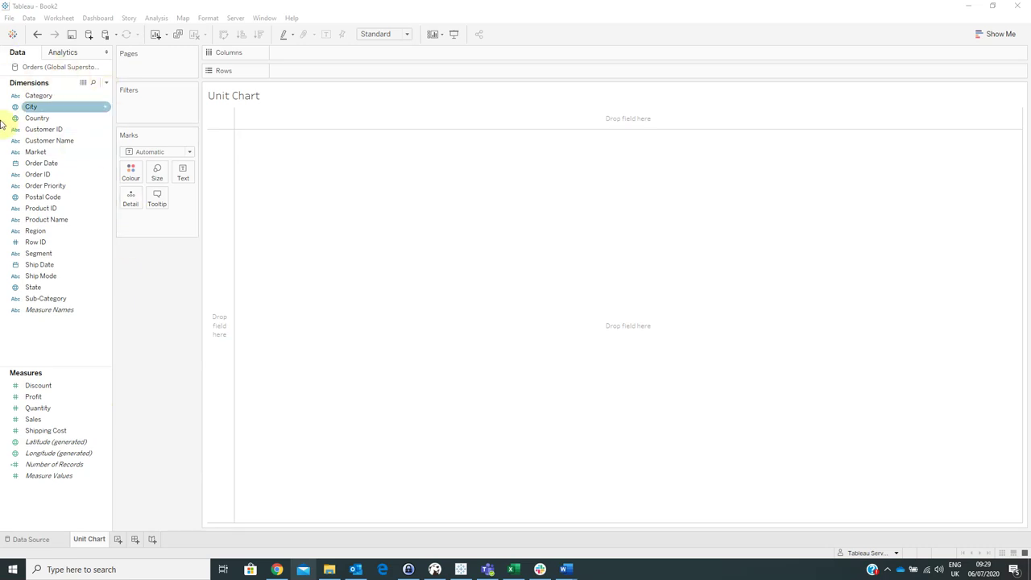
Create a calculated field named Index with the formula Index()
click(44, 119)
click(35, 111)
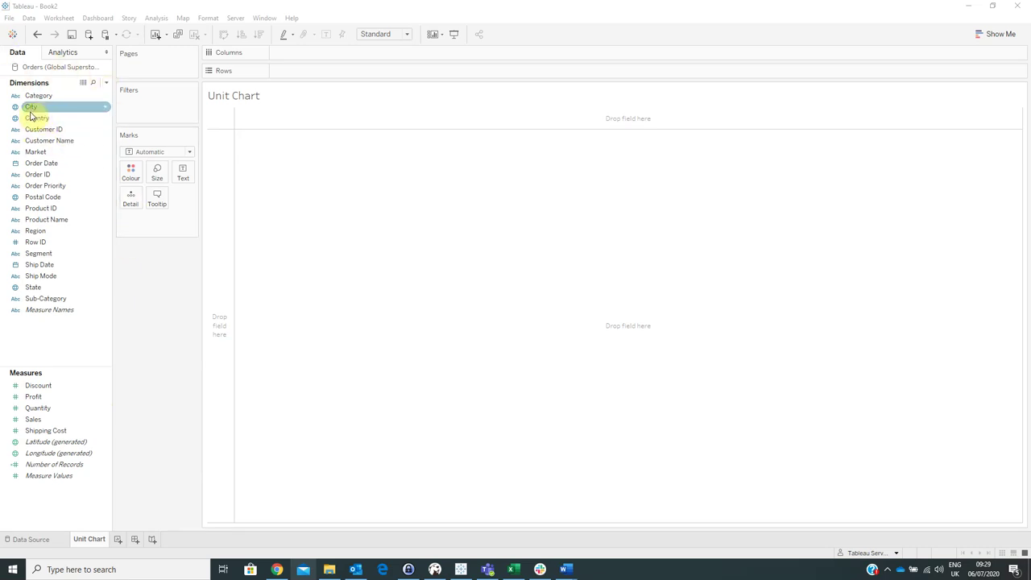
click(105, 83)
click(72, 95)
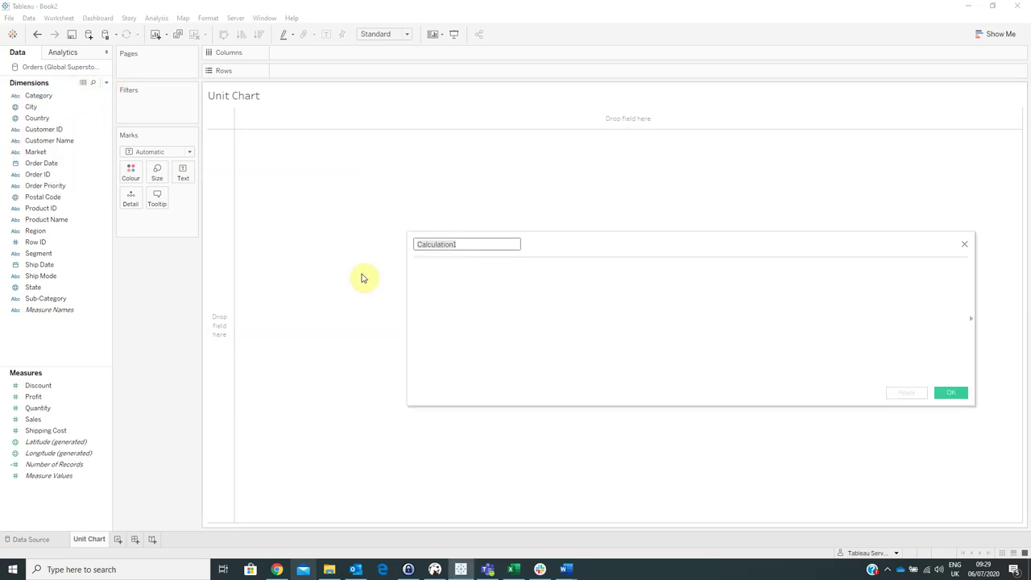
text(I)
key(Tab)
text(Index)
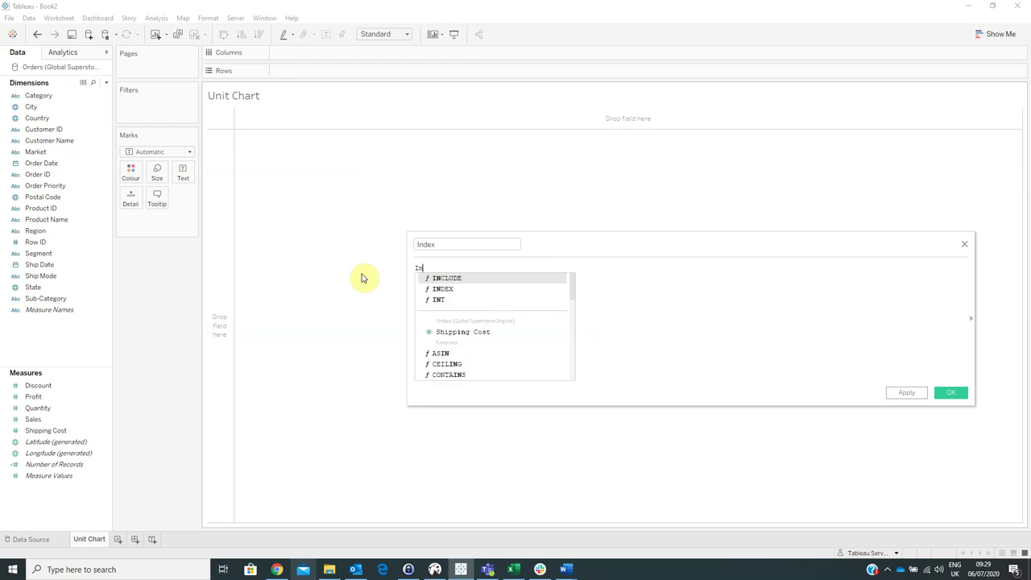
text(()
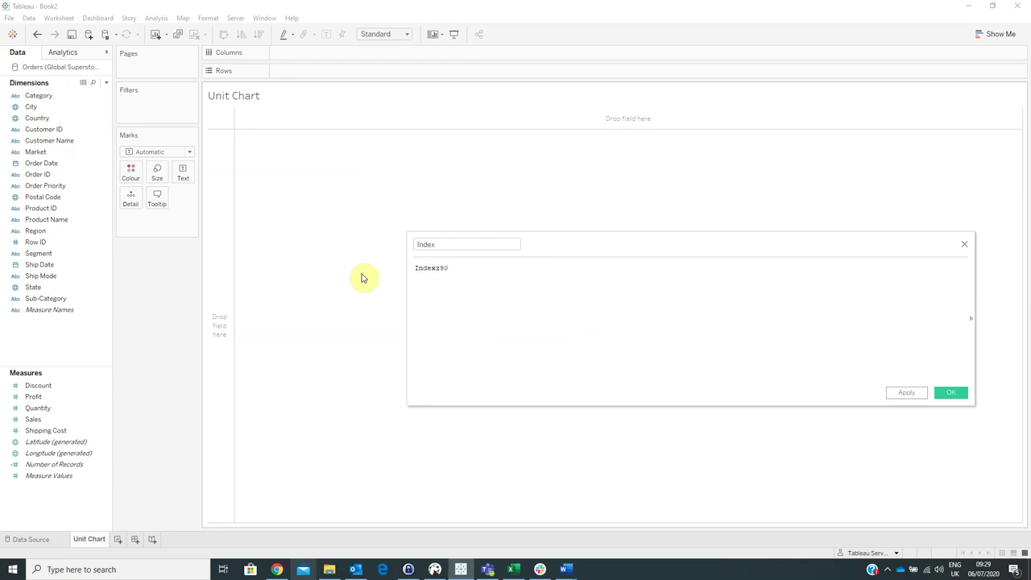
key(BackSpace)
click(962, 392)
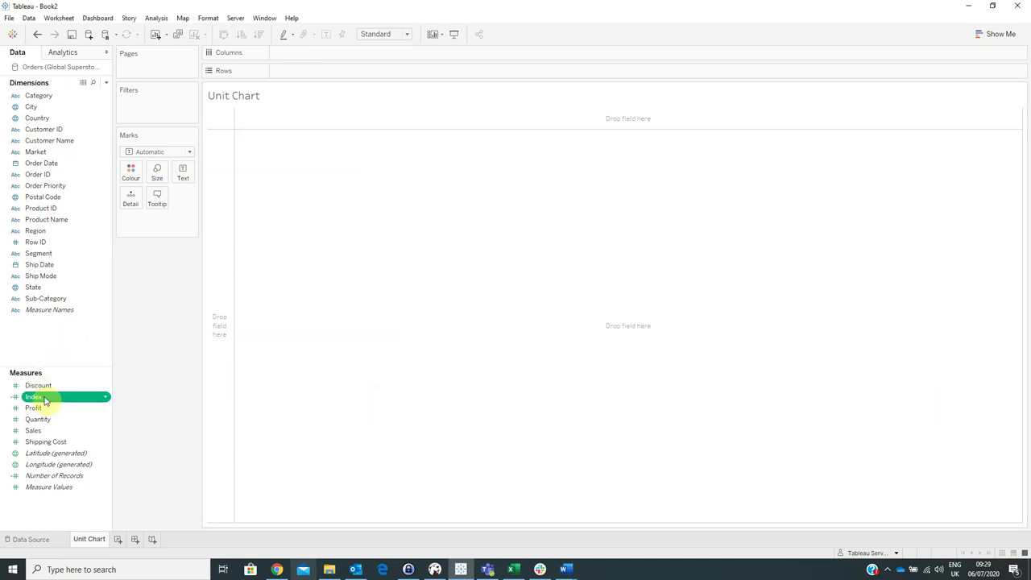
Put Index on Columns and State on Rows with all members, and fit the view to Entire View
mouse_move(39, 400)
mouse_down()
mouse_move(306, 120)
mouse_move(307, 53)
mouse_up()
mouse_move(46, 266)
mouse_down()
mouse_move(41, 287)
mouse_move(336, 101)
mouse_move(311, 75)
mouse_up()
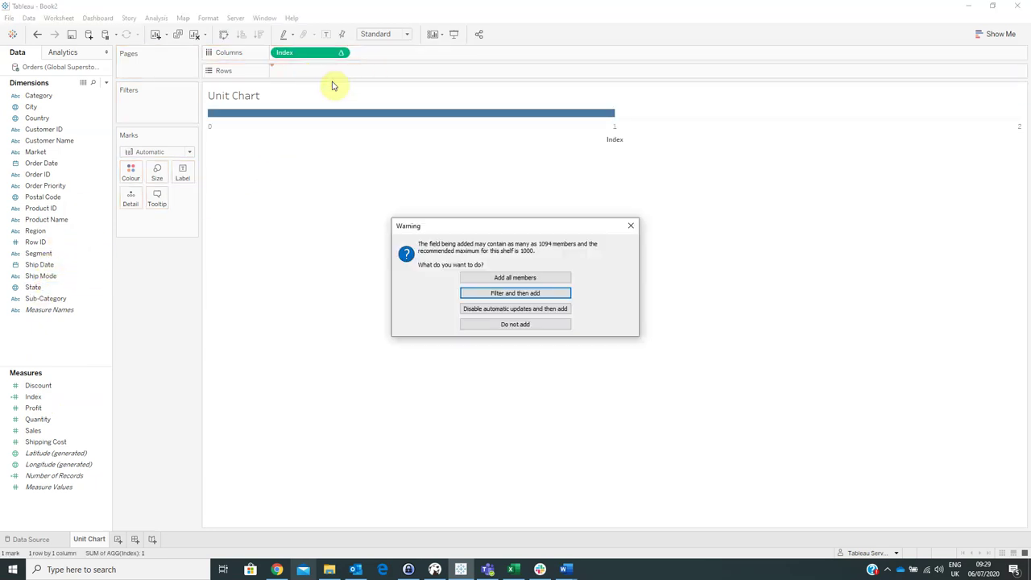
click(519, 278)
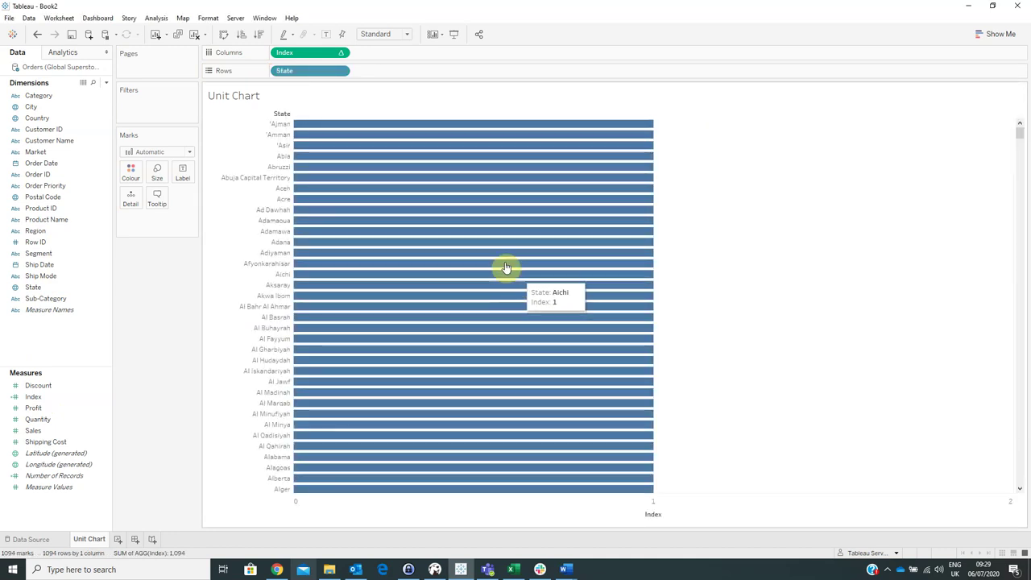
click(371, 34)
click(377, 73)
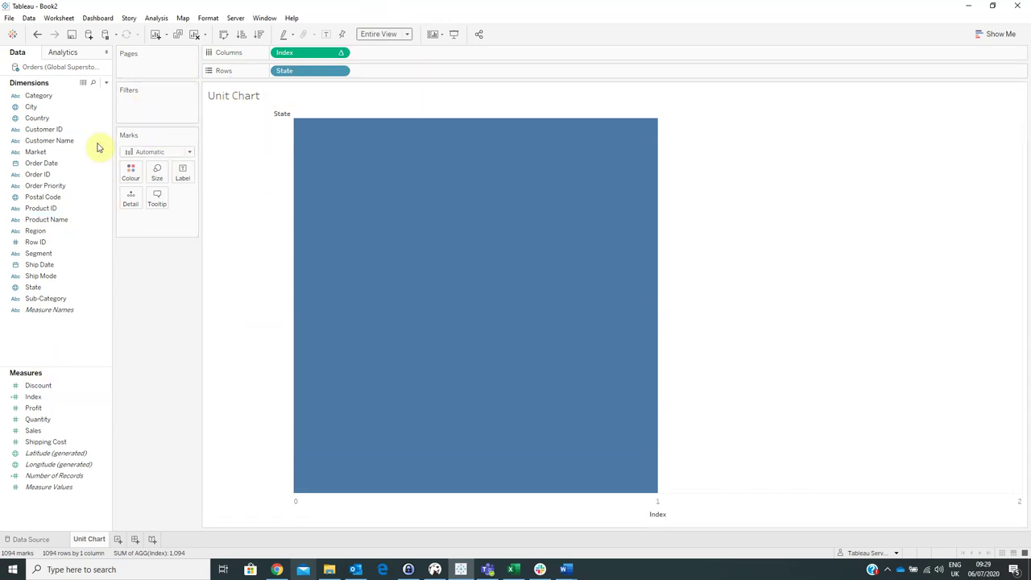
Filter Order Date by year, keeping only 2016
drag(41, 164, 161, 104)
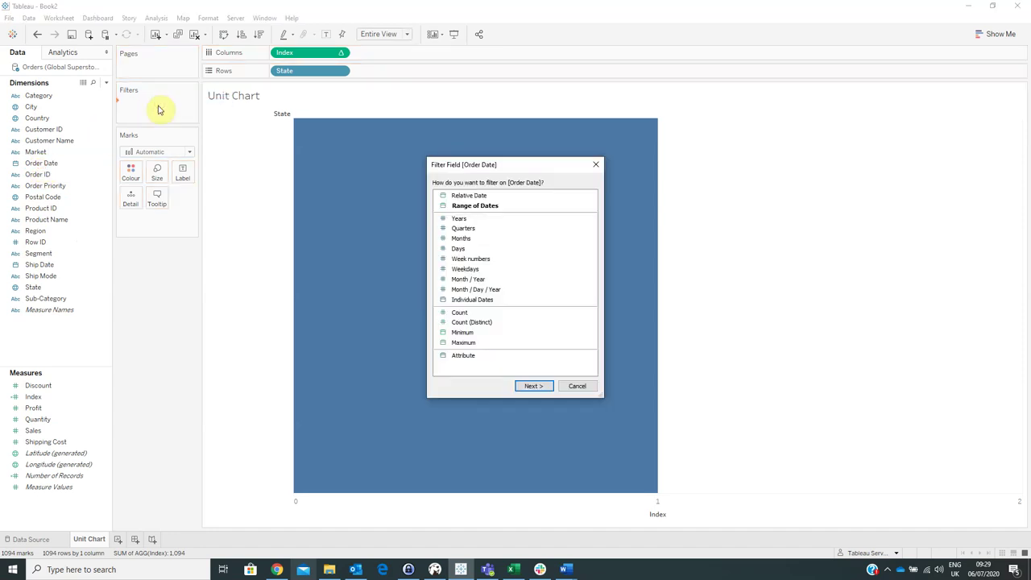
click(458, 220)
click(533, 386)
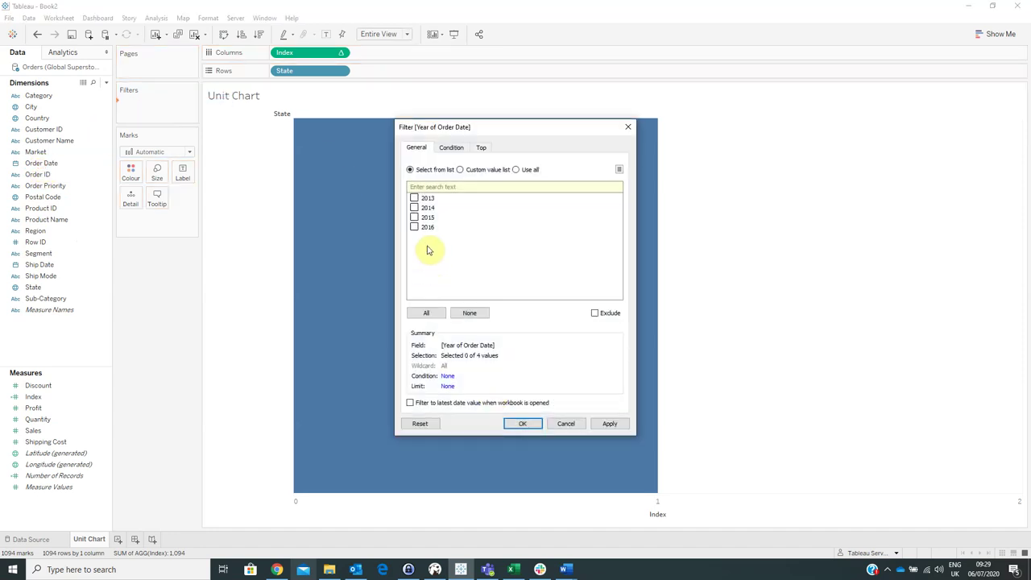
click(415, 227)
click(523, 424)
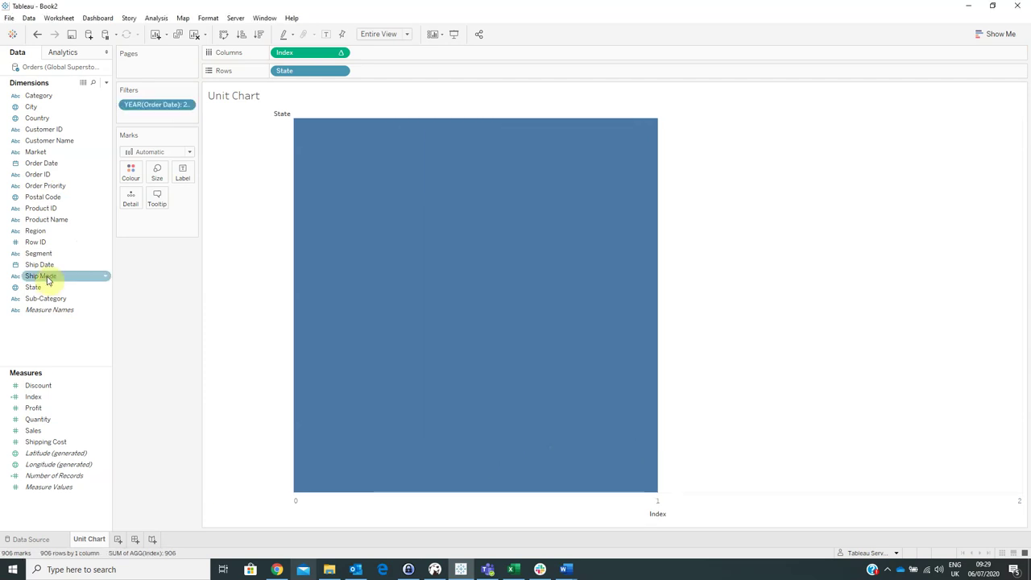
Filter Market to keep only US
drag(44, 152, 157, 117)
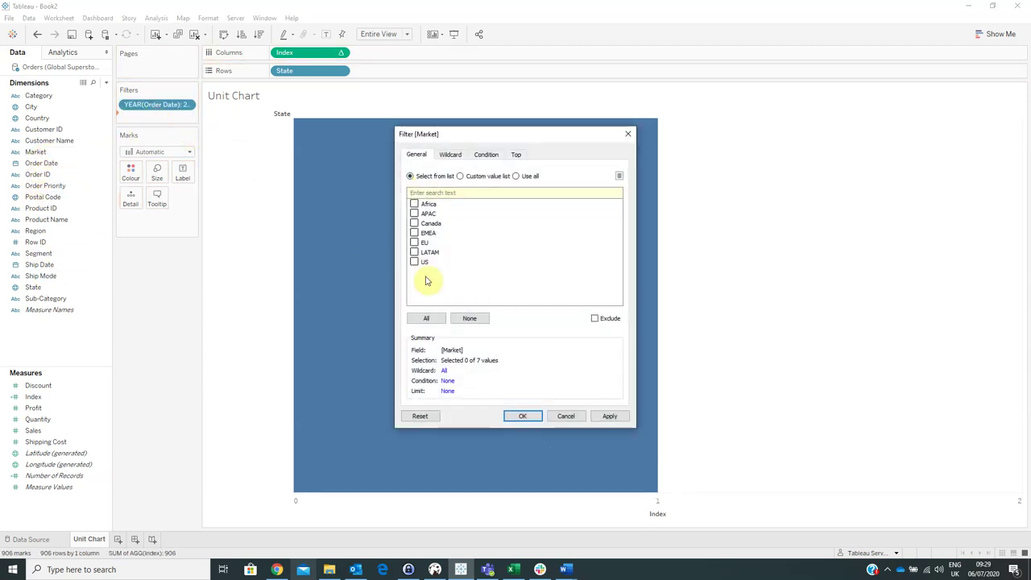
click(415, 263)
click(528, 419)
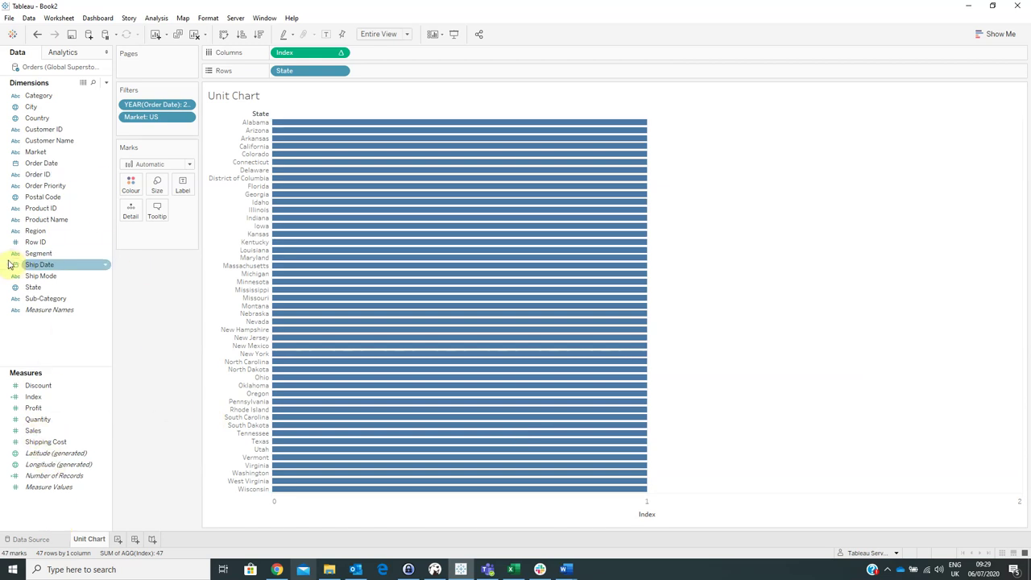
Split each state's bar by Product Name and create a calculated field Min(1) with formula MIN(1)
drag(84, 219, 132, 214)
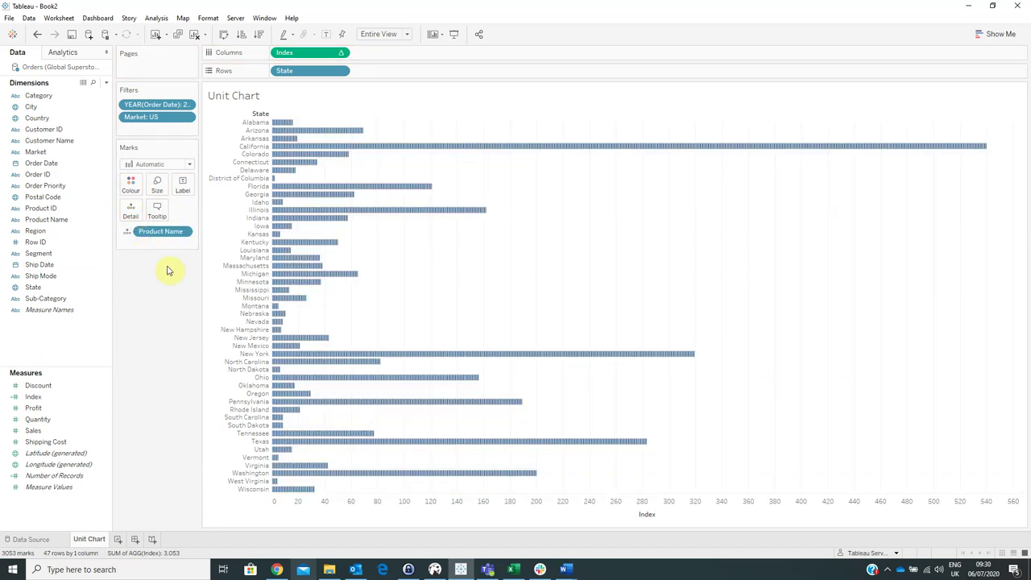
click(104, 83)
click(102, 95)
text(Min(1)
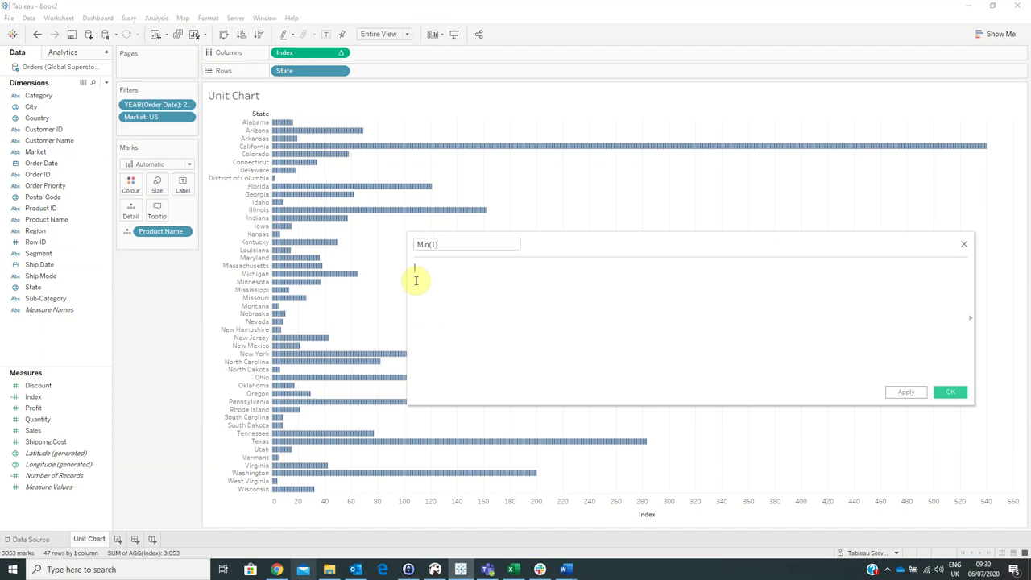
text(MIN(1))
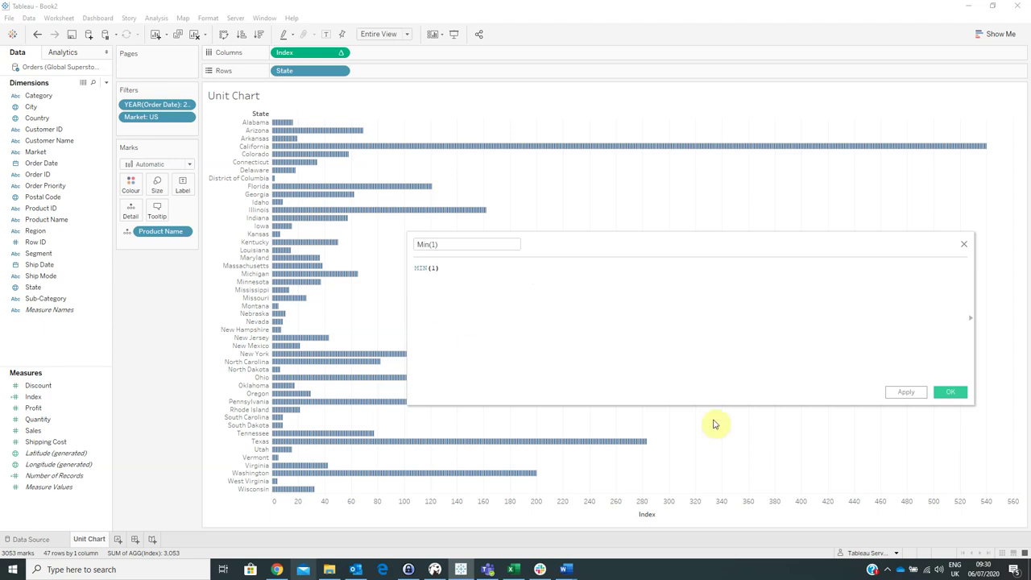
click(950, 392)
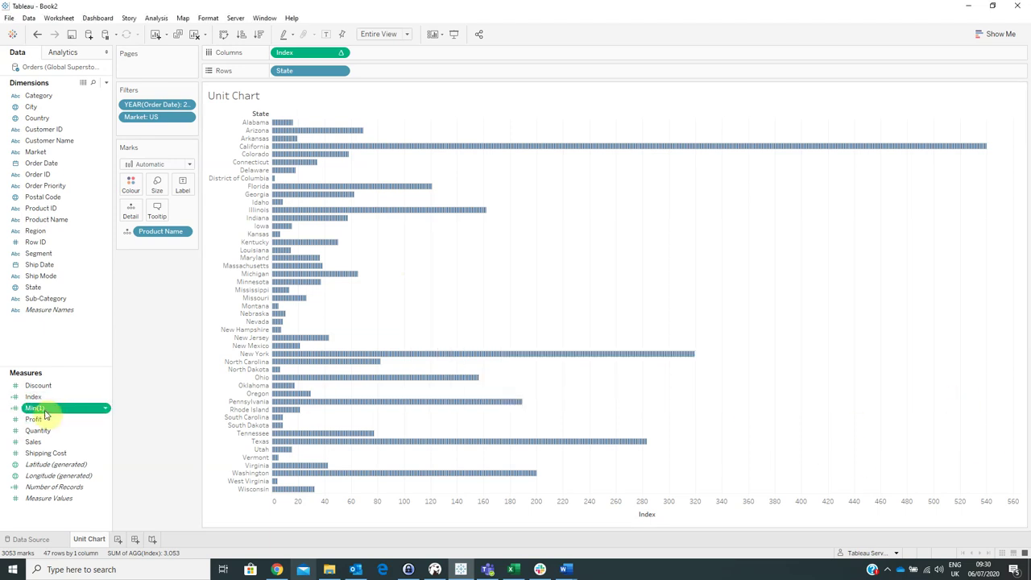
Colour the marks by Min(1) and change the mark type to Shape
drag(34, 409, 129, 187)
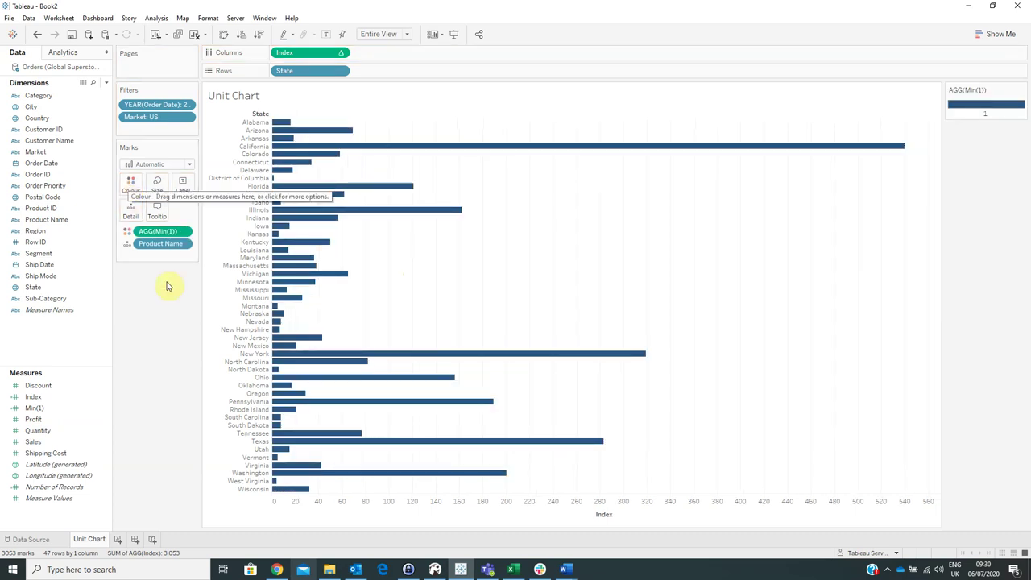
mouse_move(292, 214)
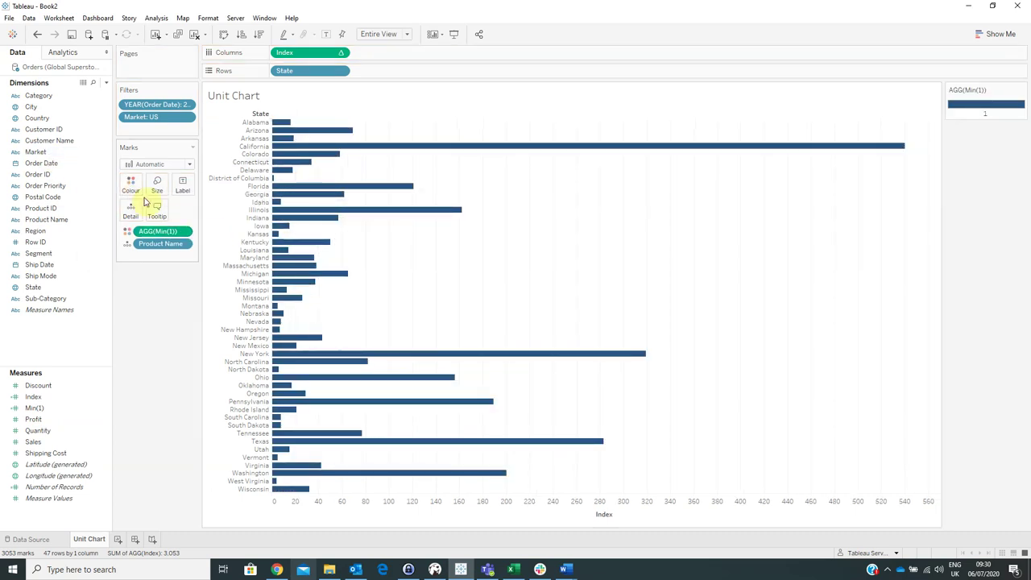
click(145, 165)
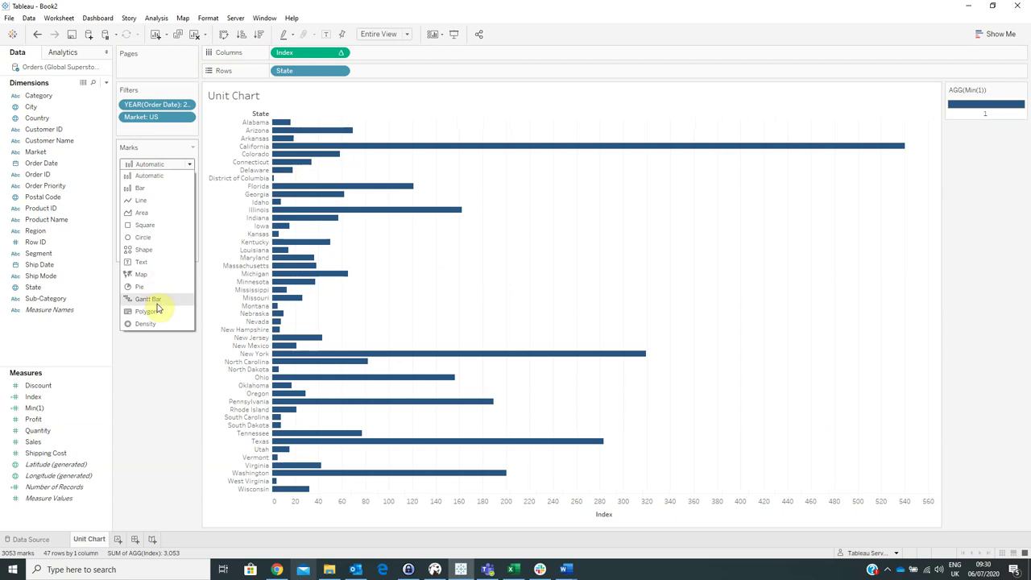
click(145, 251)
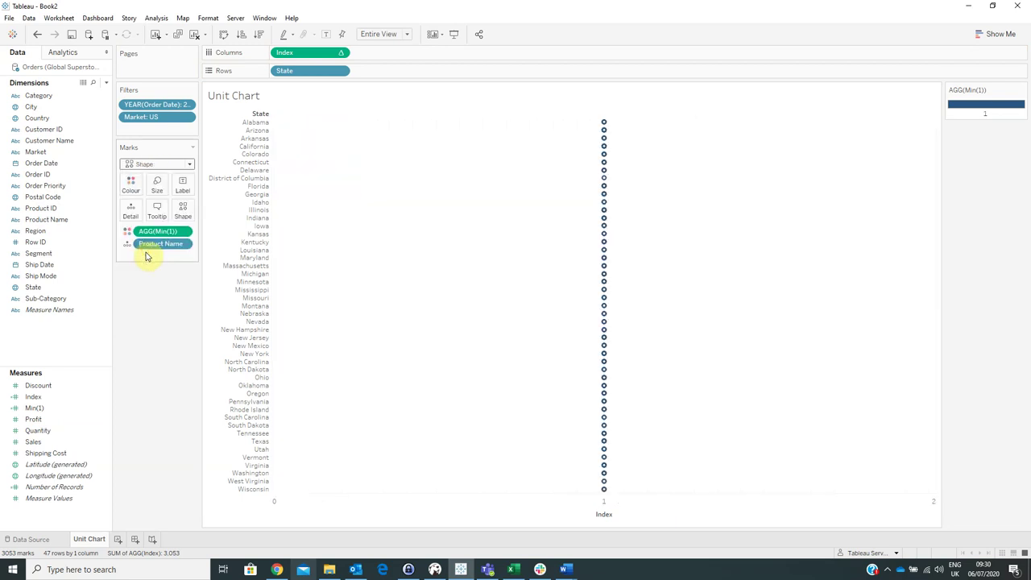
Drive shape by Min(1), using the man figure from the Gender shape palette
drag(179, 231, 182, 210)
click(183, 208)
click(204, 286)
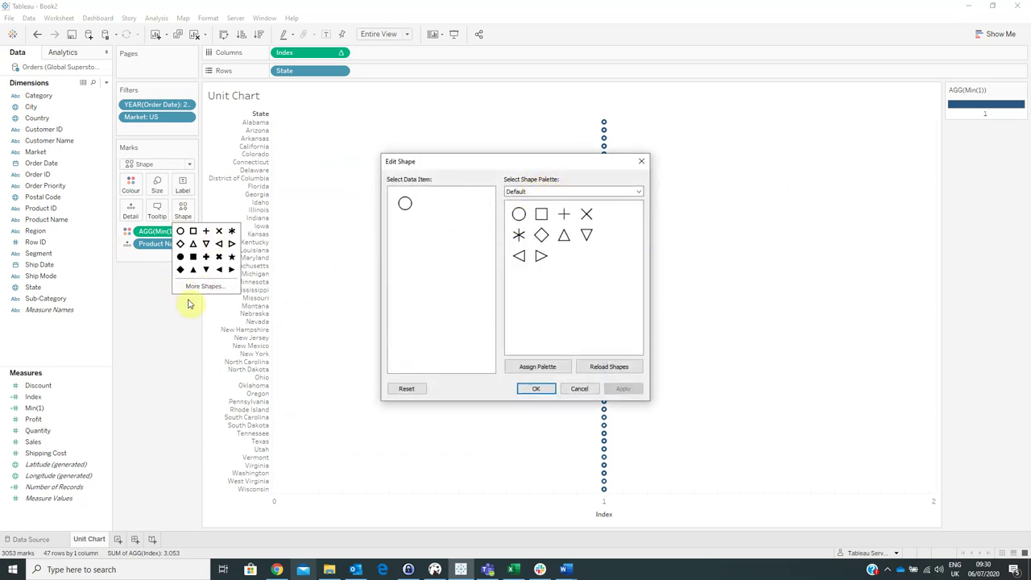
click(614, 367)
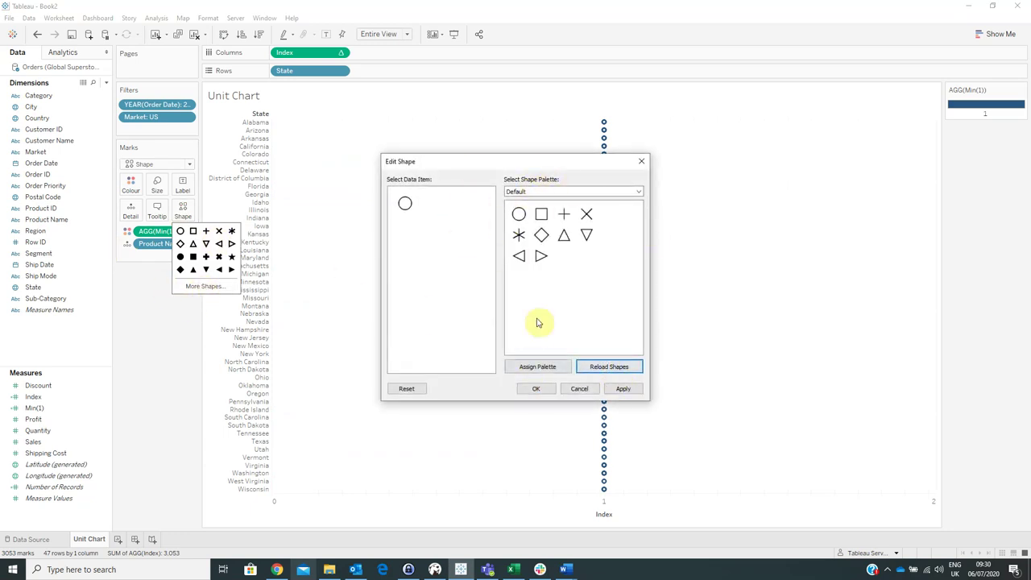
click(525, 191)
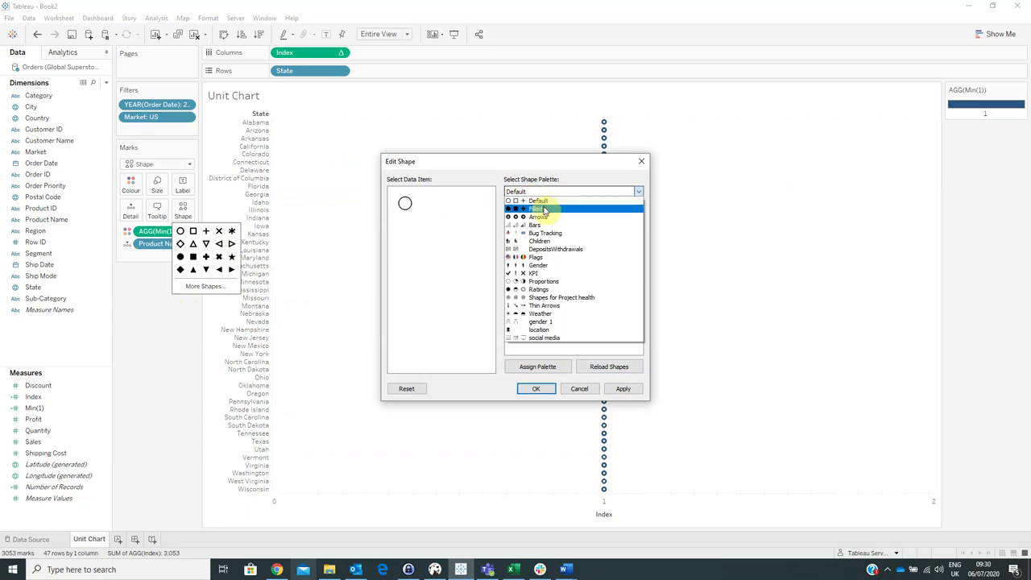
click(556, 265)
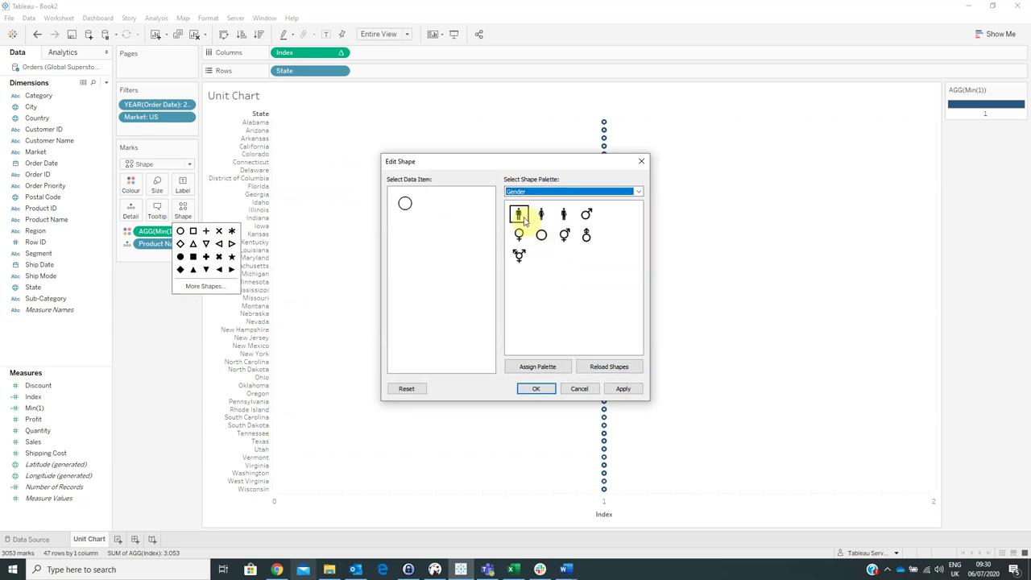
click(520, 214)
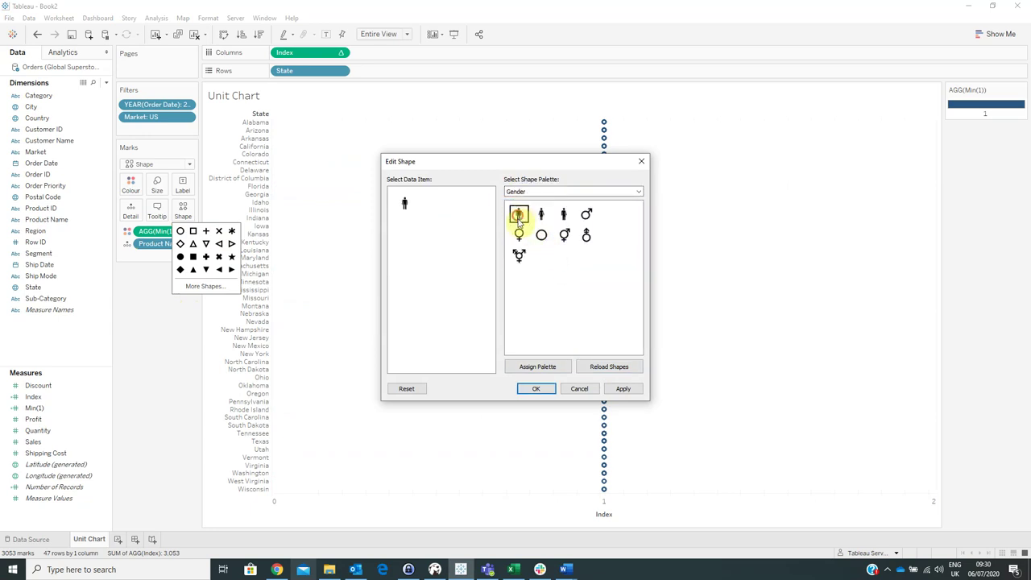
click(536, 390)
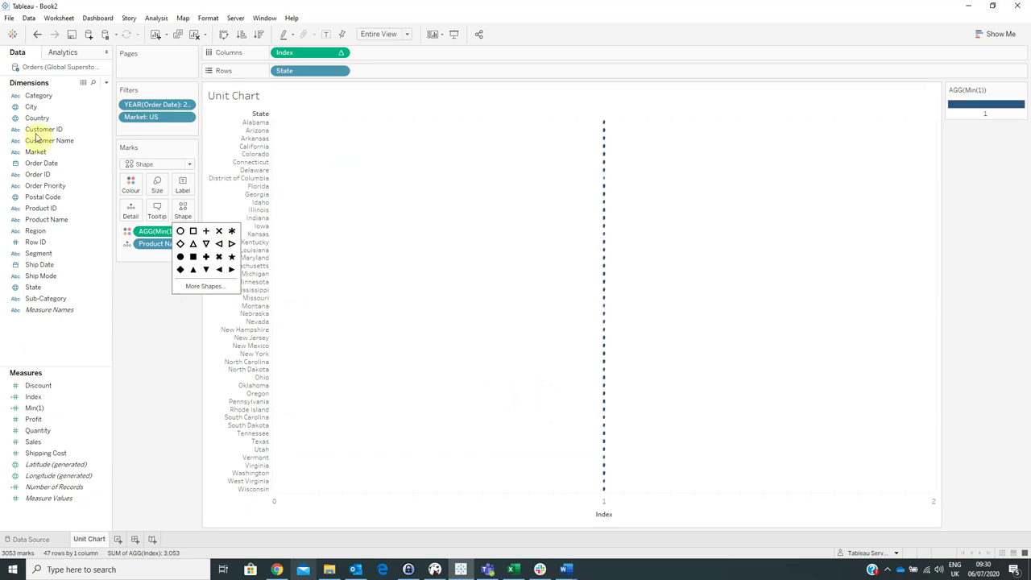
click(148, 341)
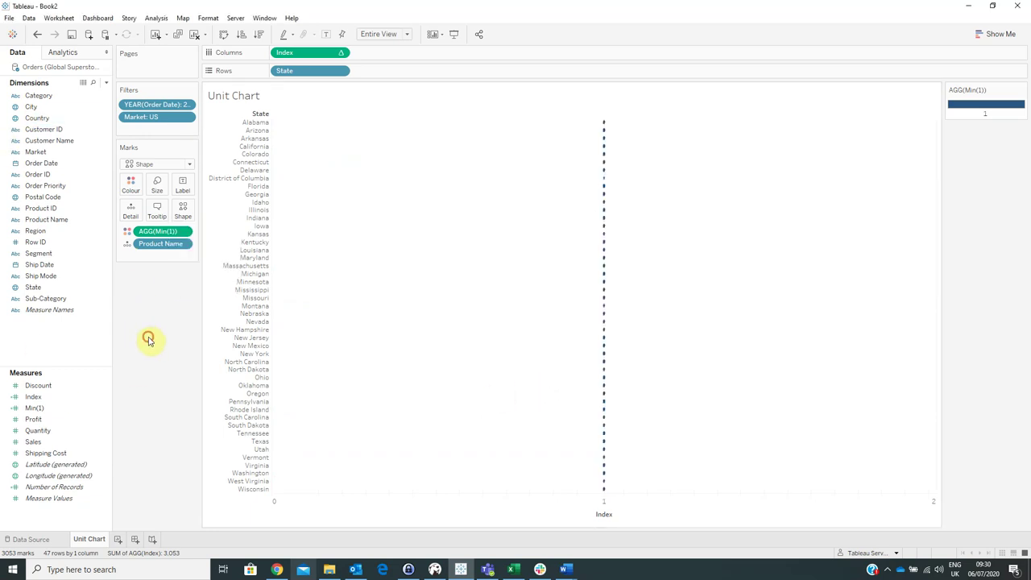
Set the Index table calculation to compute along Product Name using Specific Dimensions
right_click(320, 55)
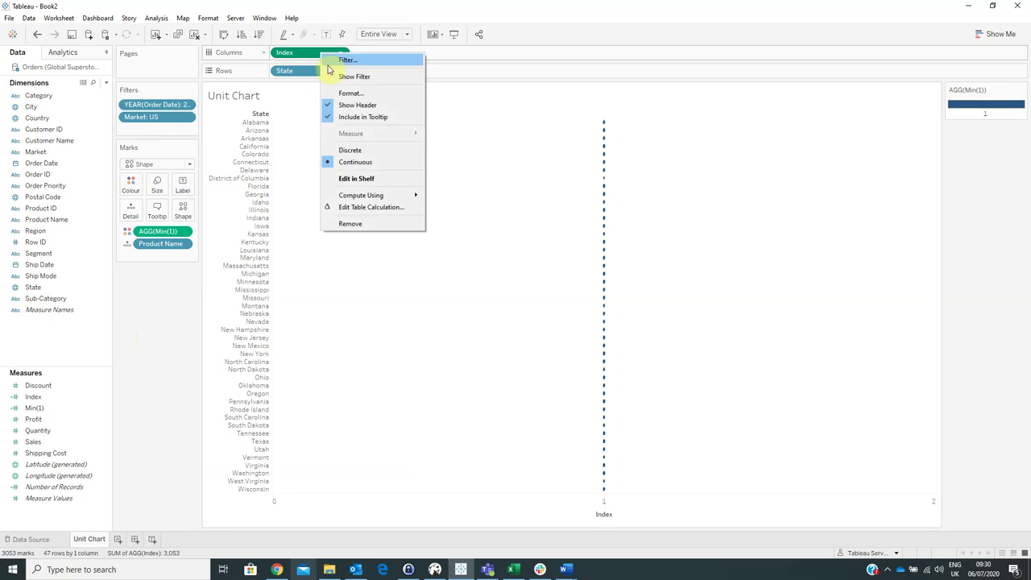
click(376, 210)
click(373, 293)
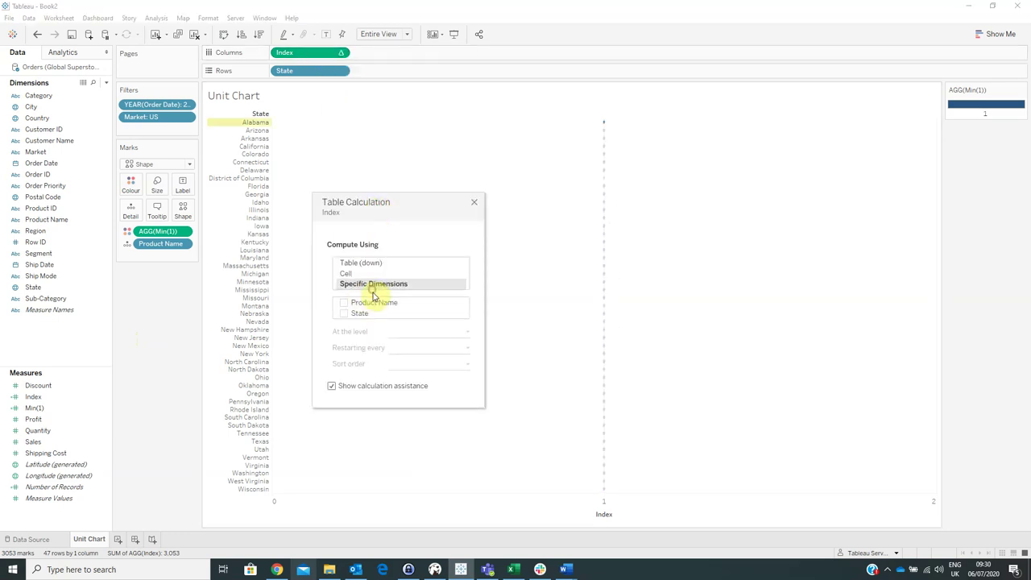
click(344, 303)
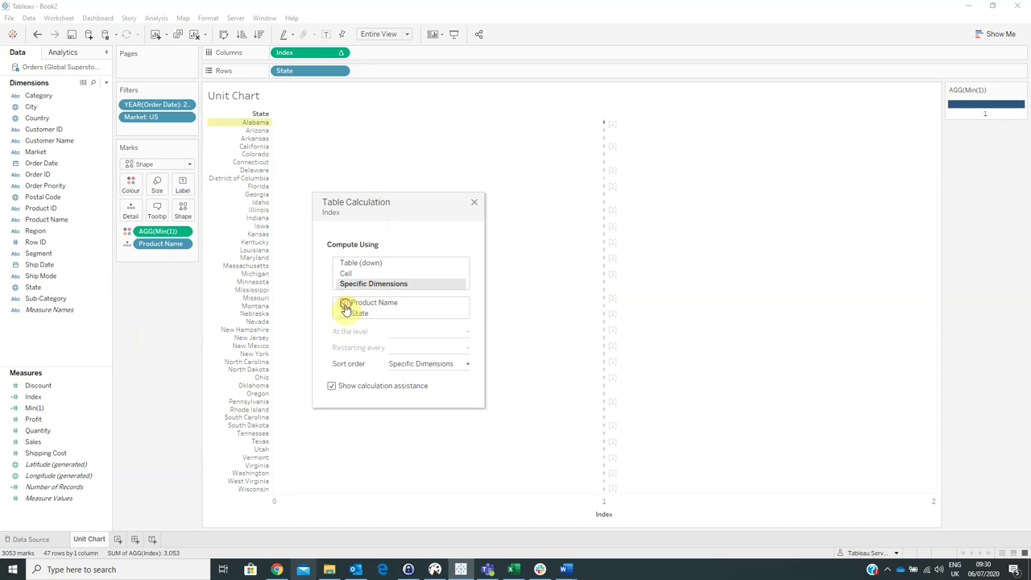
click(474, 198)
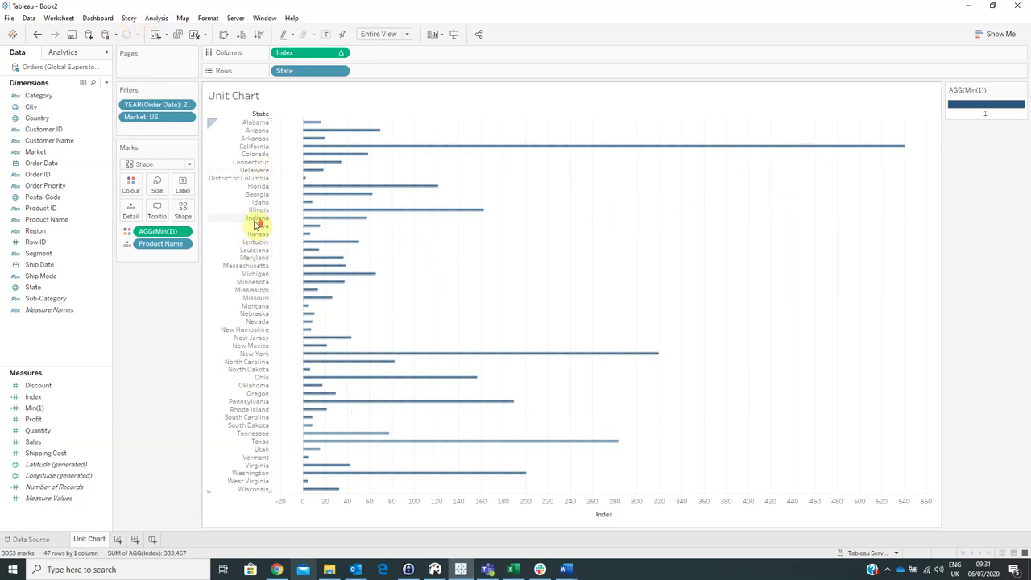
Sort the states descending by count so California comes first
click(258, 36)
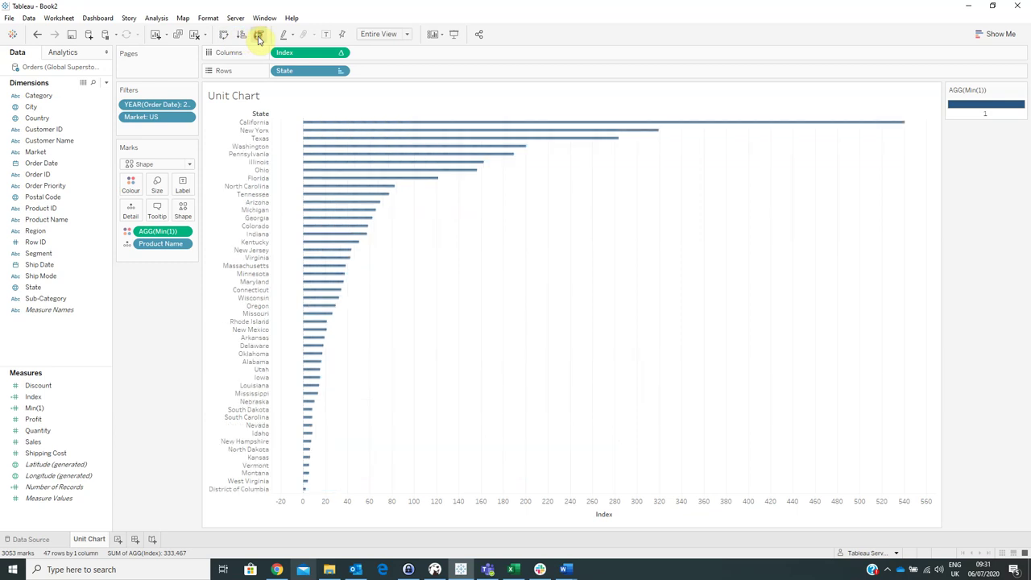